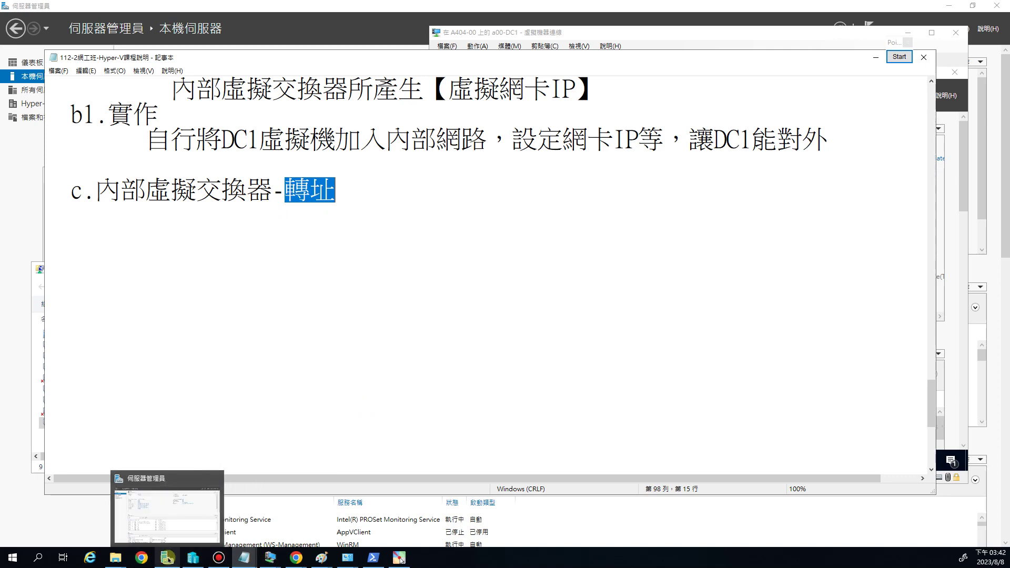
# Switch to Server Manager's local server page, open the network connections from 乙太網路 3, and list the adapters in details view
pyautogui.click(168, 561)
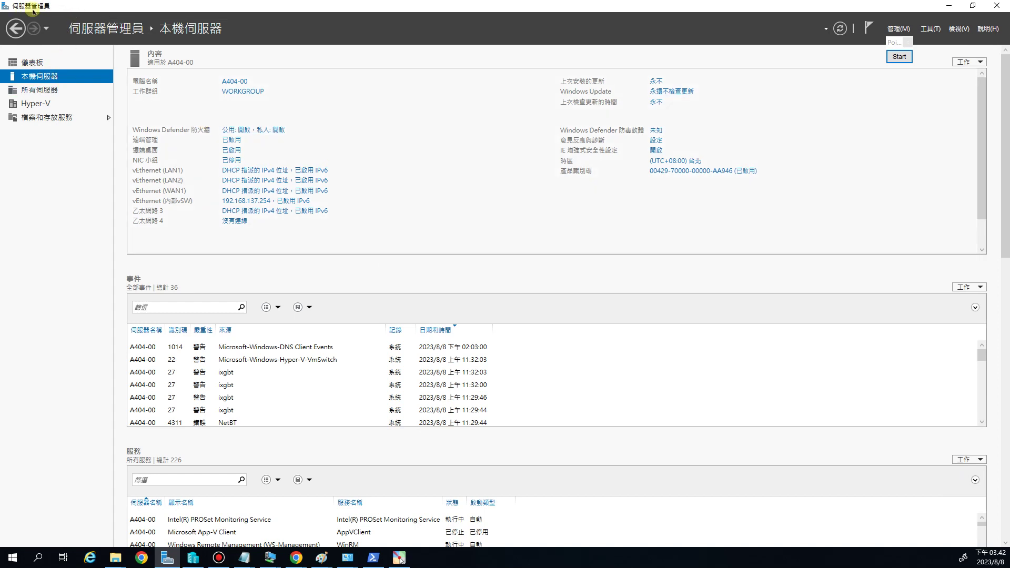
pyautogui.click(58, 79)
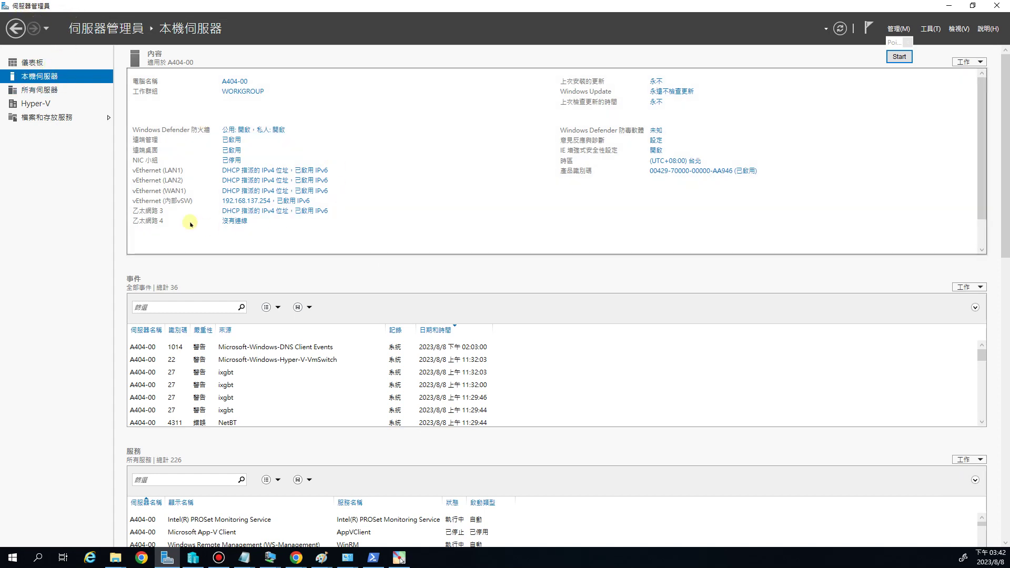
pyautogui.click(244, 213)
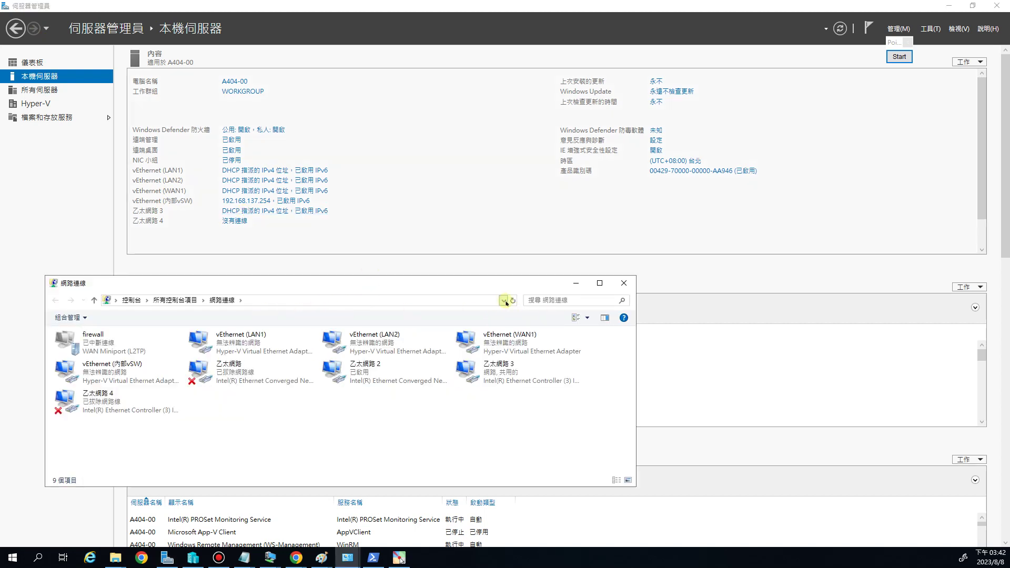
pyautogui.click(587, 318)
pyautogui.moveTo(585, 319)
pyautogui.mouseDown()
pyautogui.moveTo(585, 286)
pyautogui.moveTo(585, 302)
pyautogui.mouseUp()
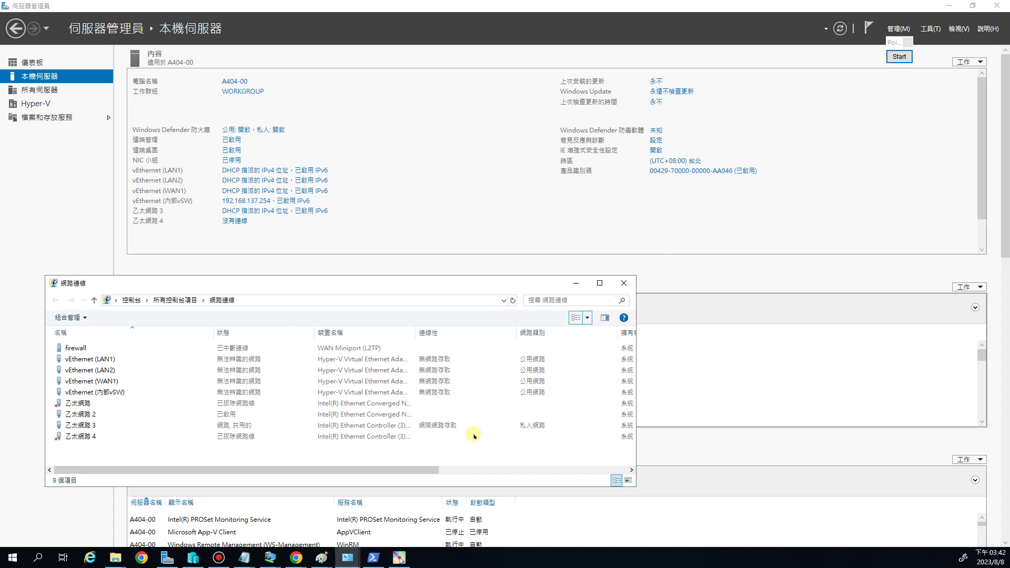
# Open the properties of the 乙太網路 3 adapter and show its Internet connection sharing settings
pyautogui.click(204, 425)
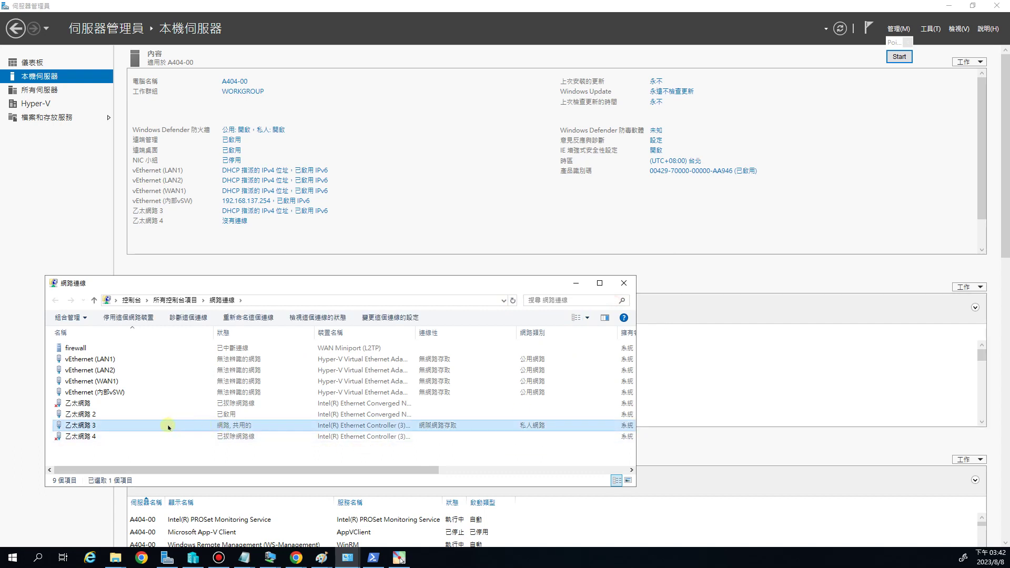
pyautogui.click(107, 392)
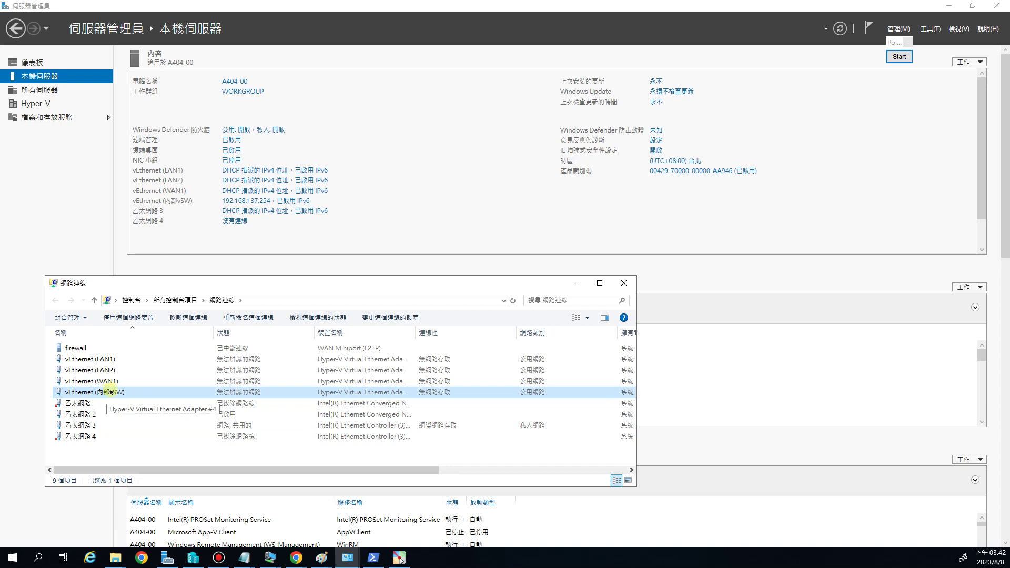
pyautogui.click(94, 425)
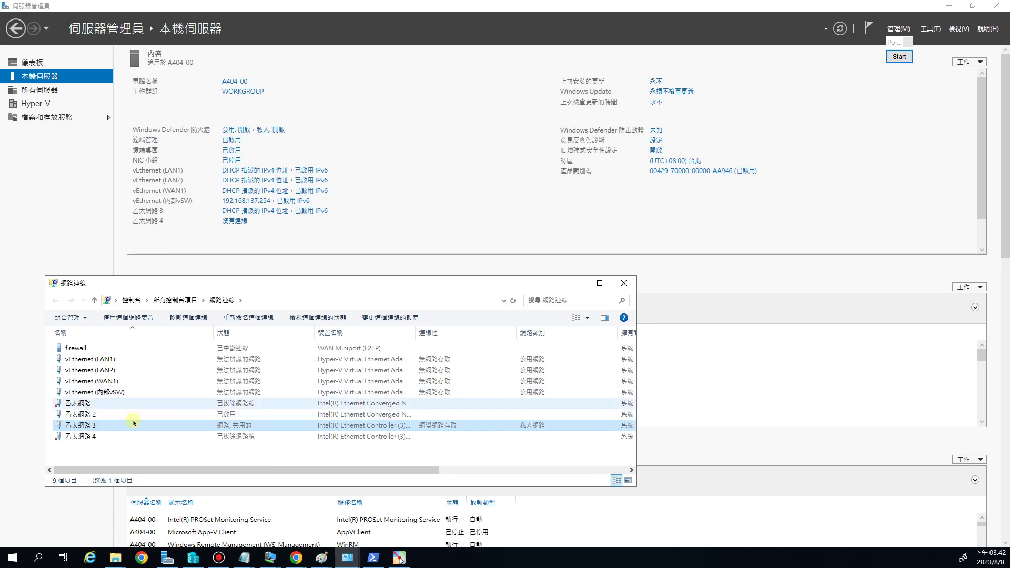
pyautogui.rightClick(95, 424)
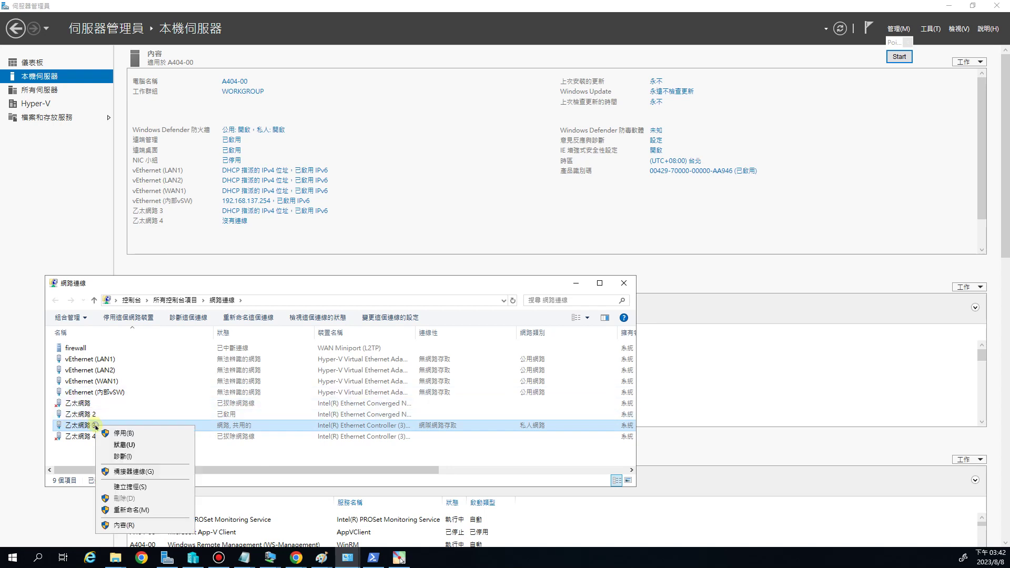
pyautogui.click(87, 427)
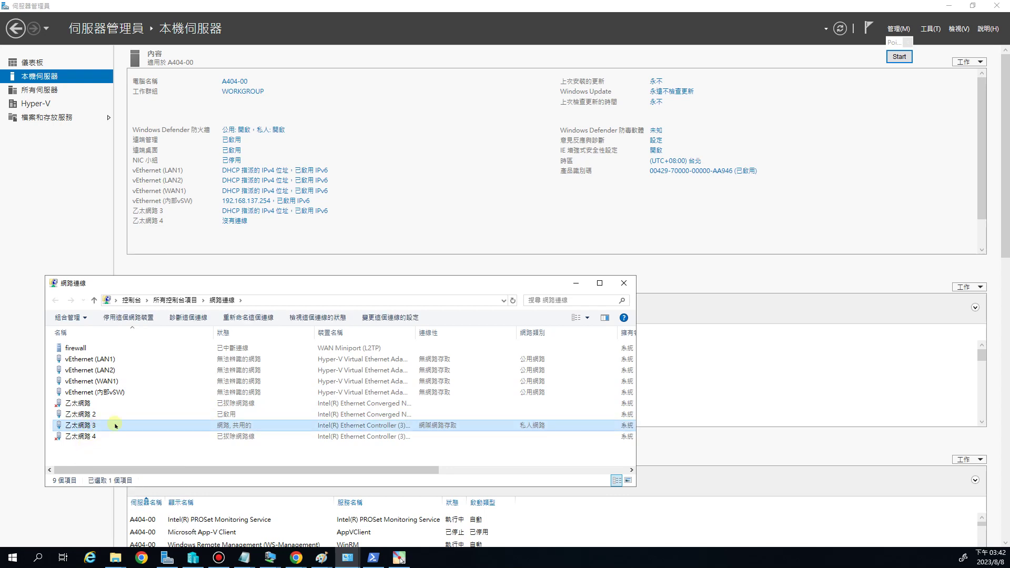
pyautogui.rightClick(187, 428)
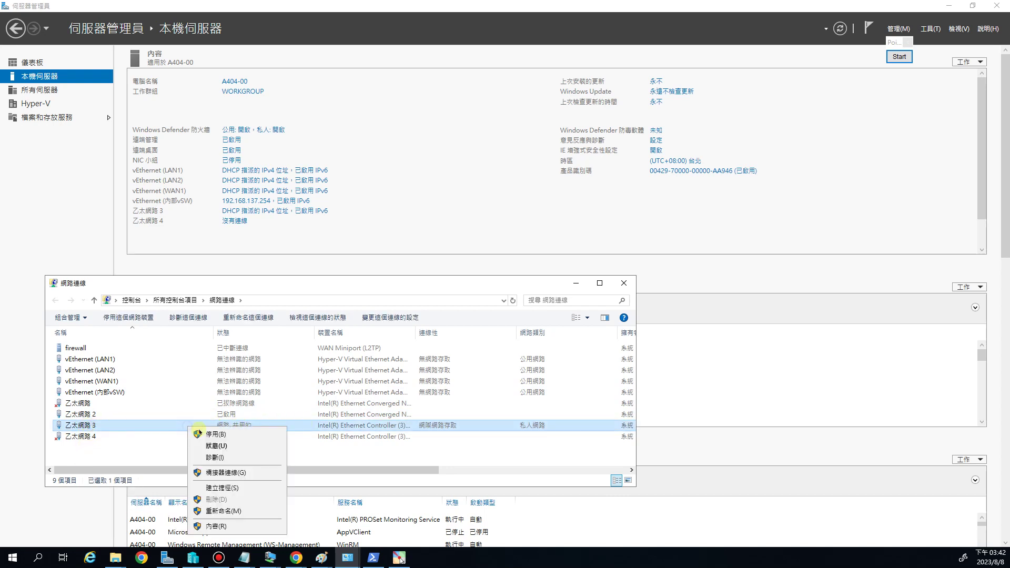
pyautogui.click(239, 526)
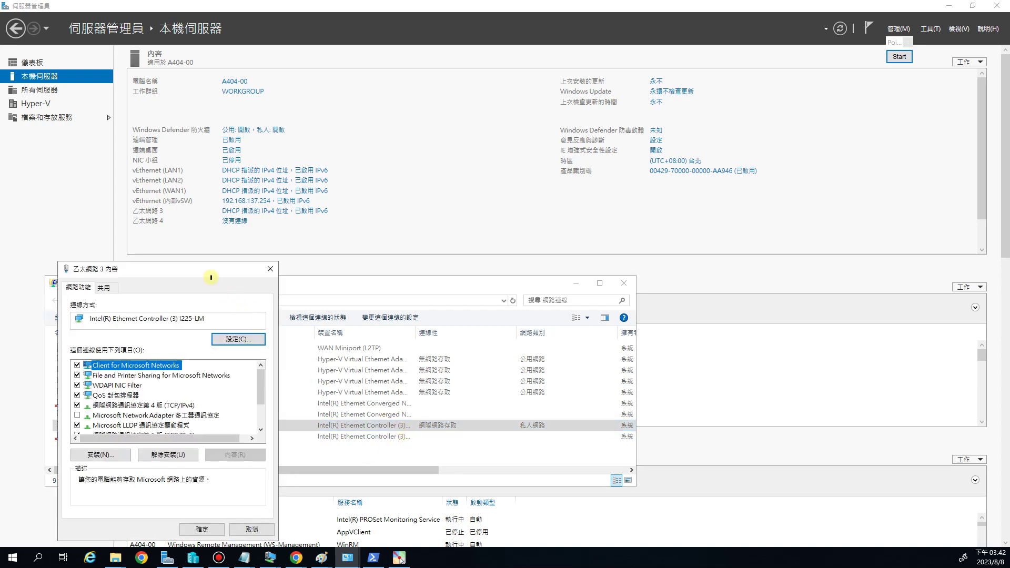
pyautogui.moveTo(209, 271); pyautogui.dragTo(442, 190)
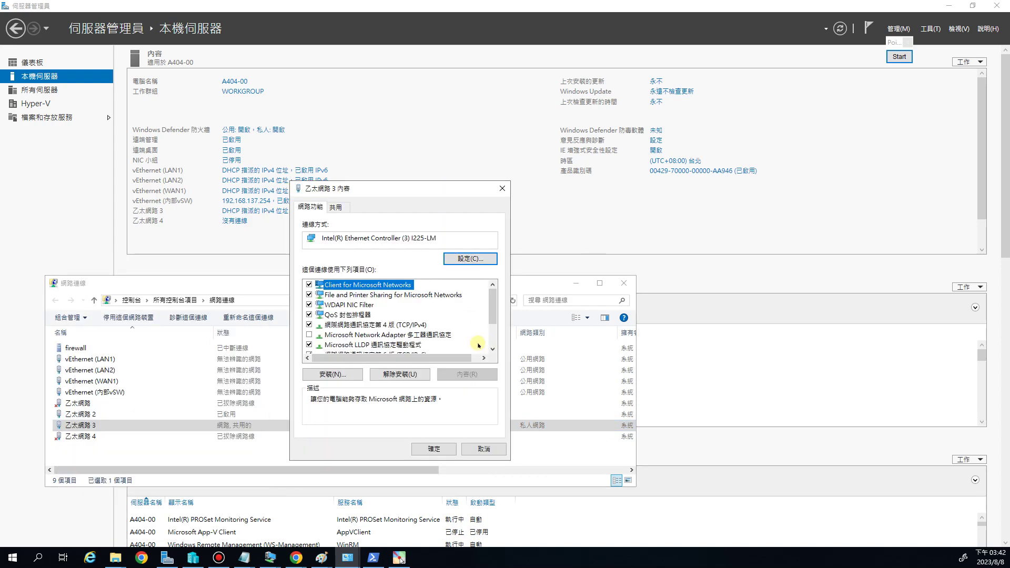
pyautogui.click(336, 207)
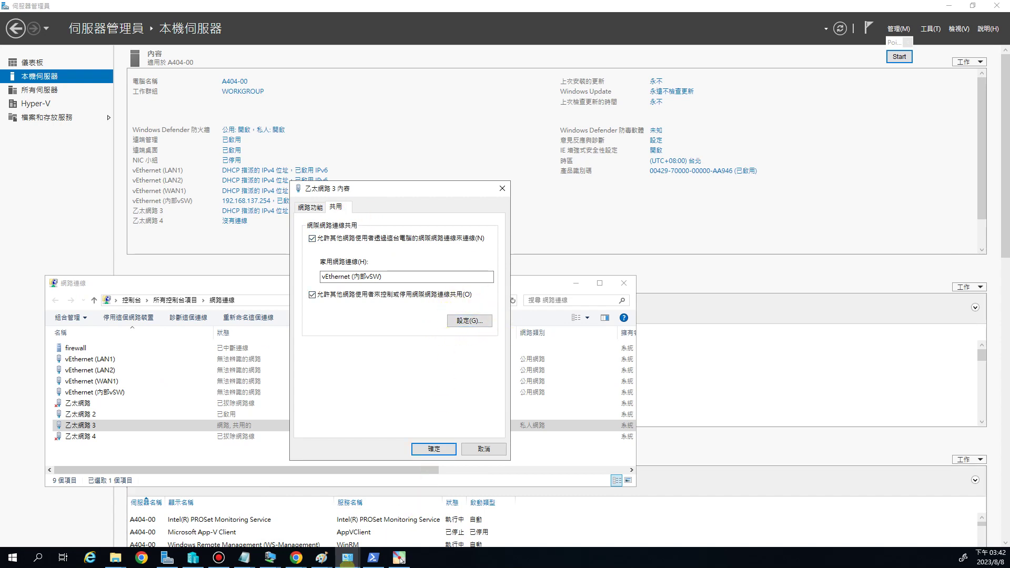
# Review the internal virtual switch 轉址 heading in the Hyper-V course notes in Notepad, and minimize the notes
pyautogui.click(244, 558)
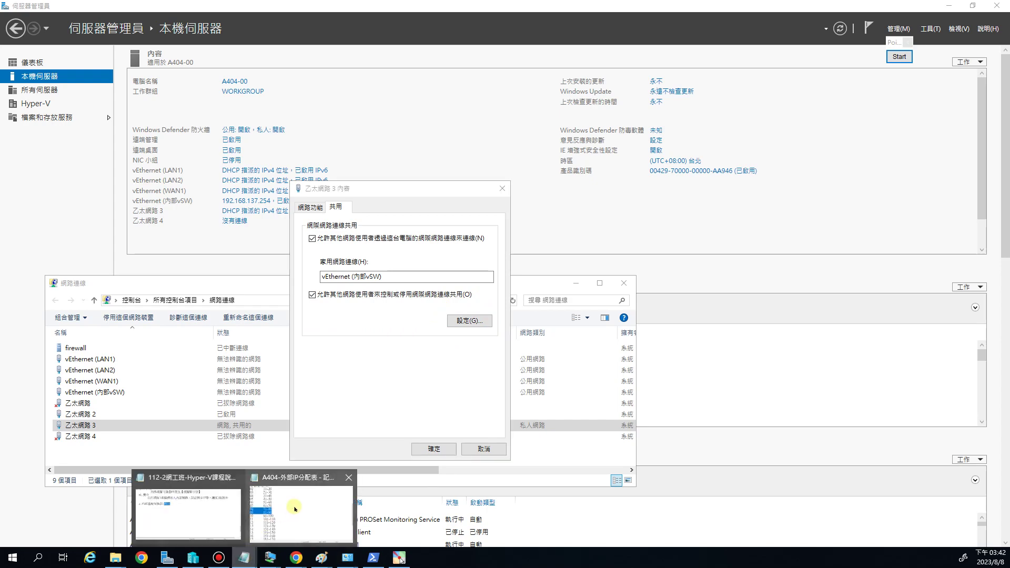
pyautogui.click(207, 506)
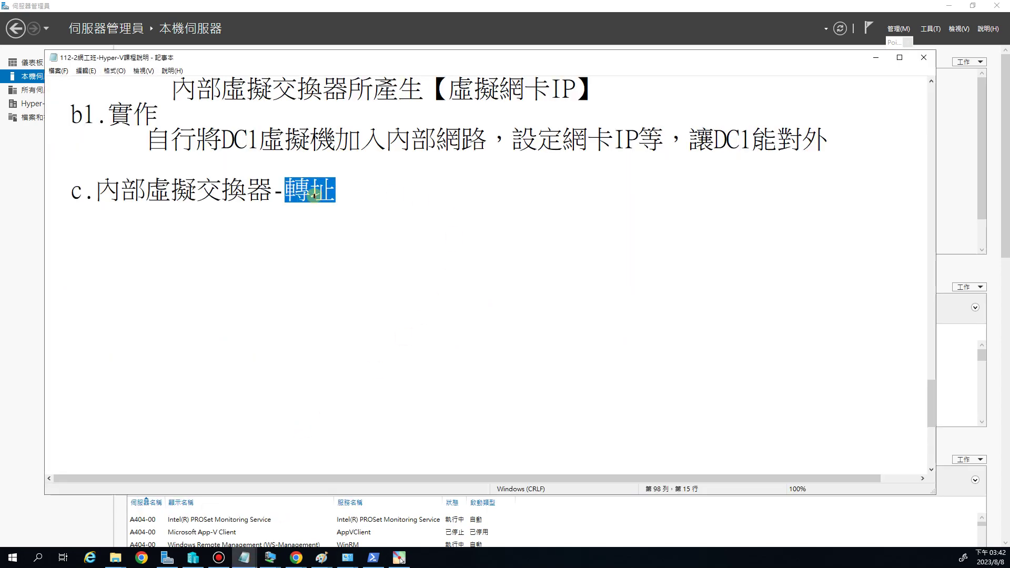
pyautogui.click(876, 57)
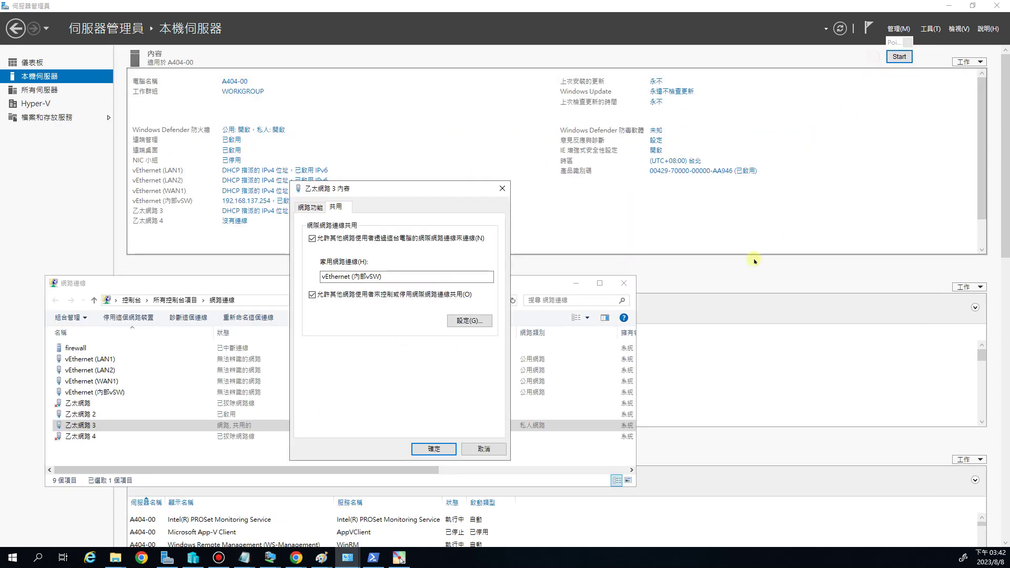
# Open the advanced sharing settings of 乙太網路 3 and examine the ports defined for service 1700
pyautogui.click(465, 319)
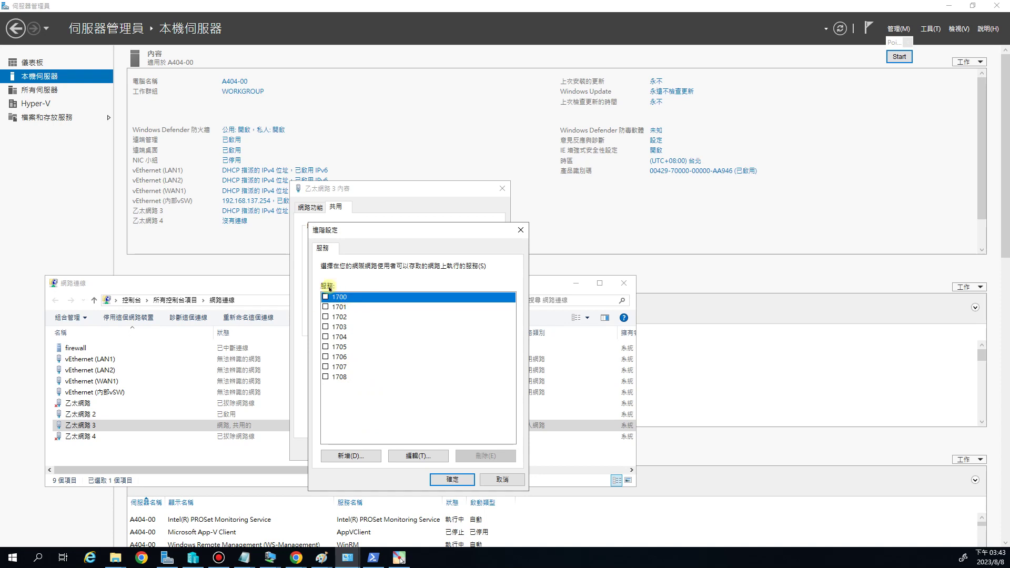
pyautogui.click(420, 456)
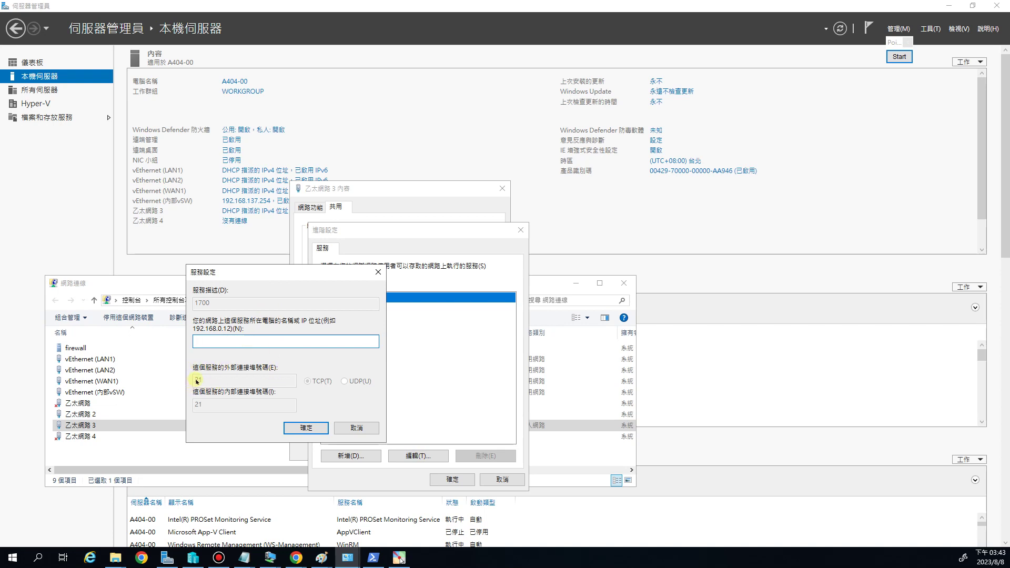
pyautogui.click(357, 427)
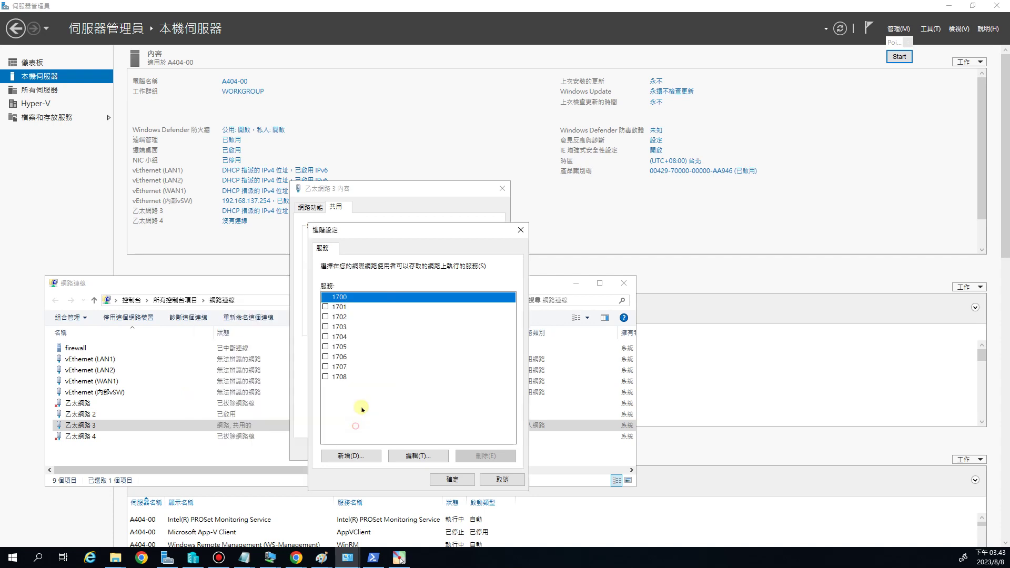
# Examine the ports defined for services 1701 and 1702, closing each service's settings without changes
pyautogui.click(339, 307)
pyautogui.click(419, 455)
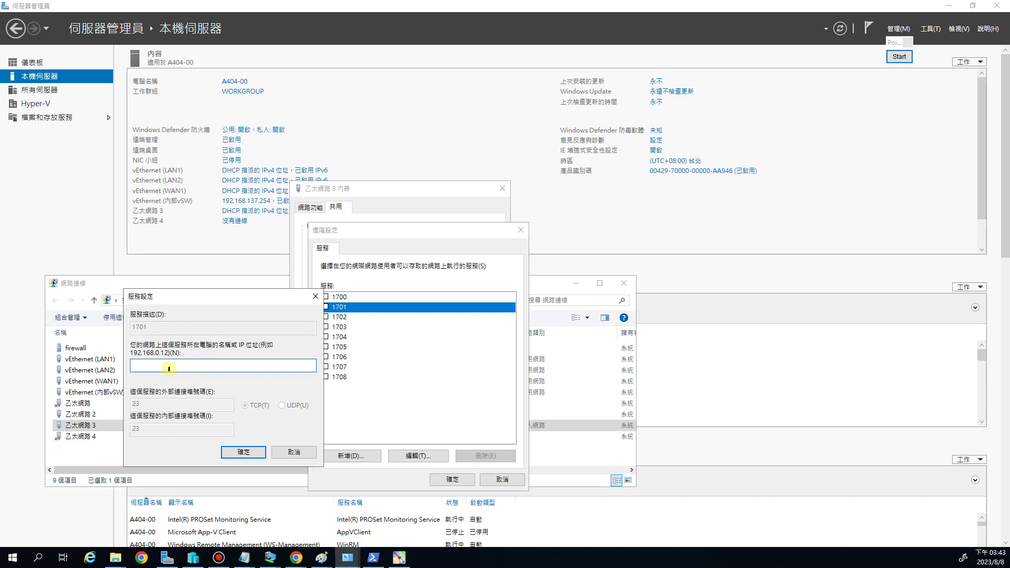
pyautogui.click(311, 452)
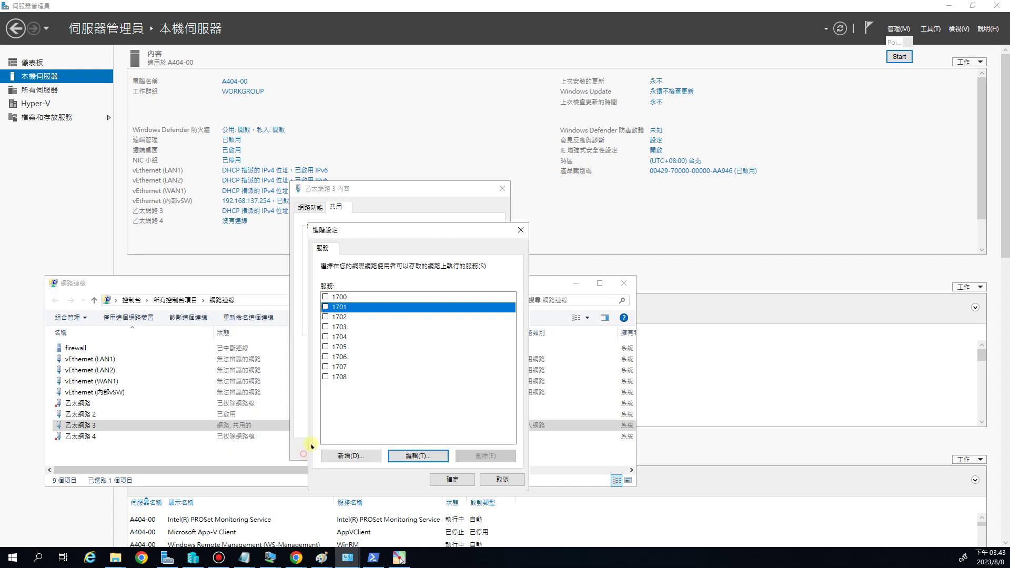
pyautogui.click(342, 318)
pyautogui.click(414, 454)
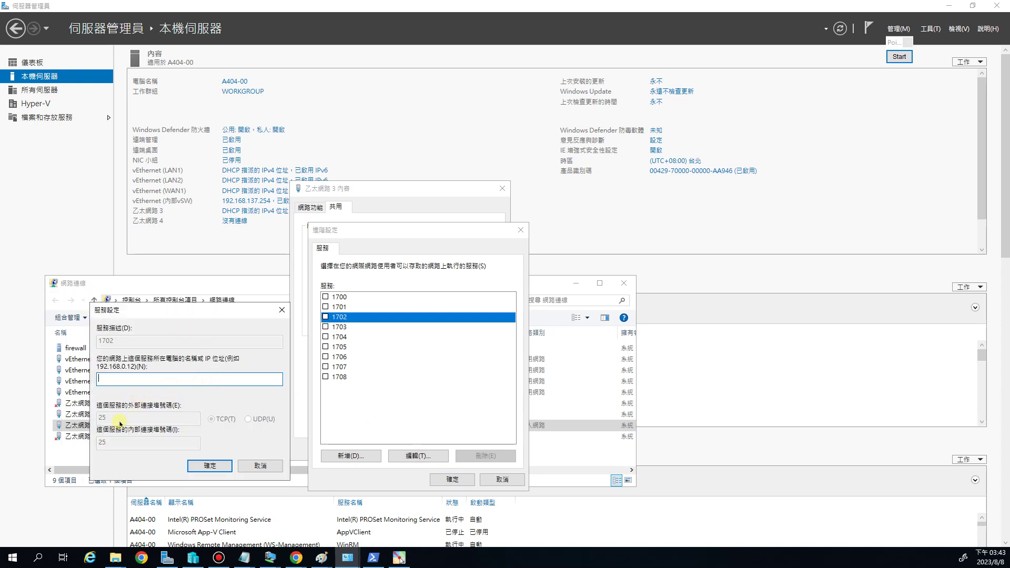
pyautogui.click(259, 464)
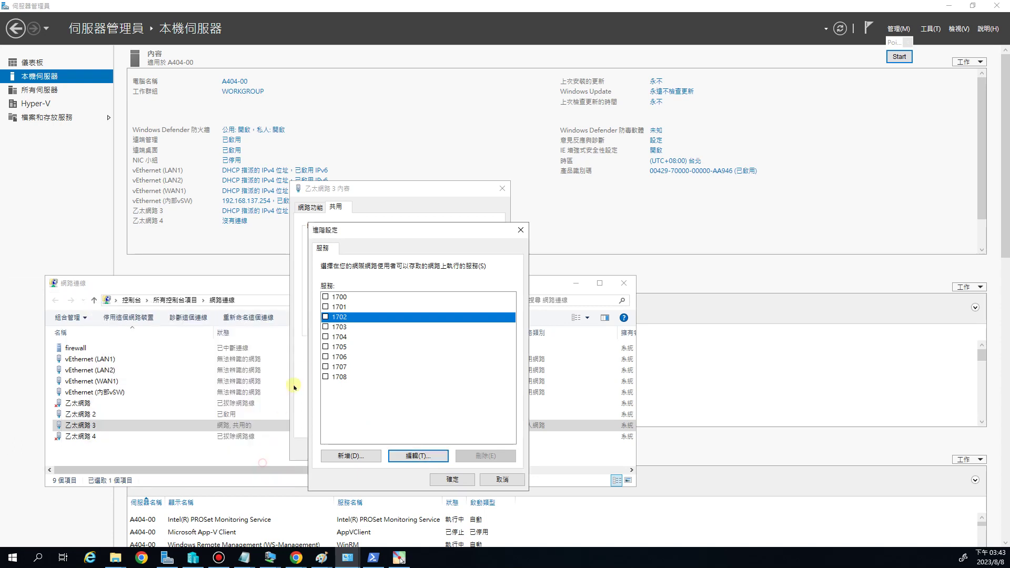
# Examine the settings of services 1703 and 1704, cancelling out of each one
pyautogui.click(340, 328)
pyautogui.doubleClick(339, 327)
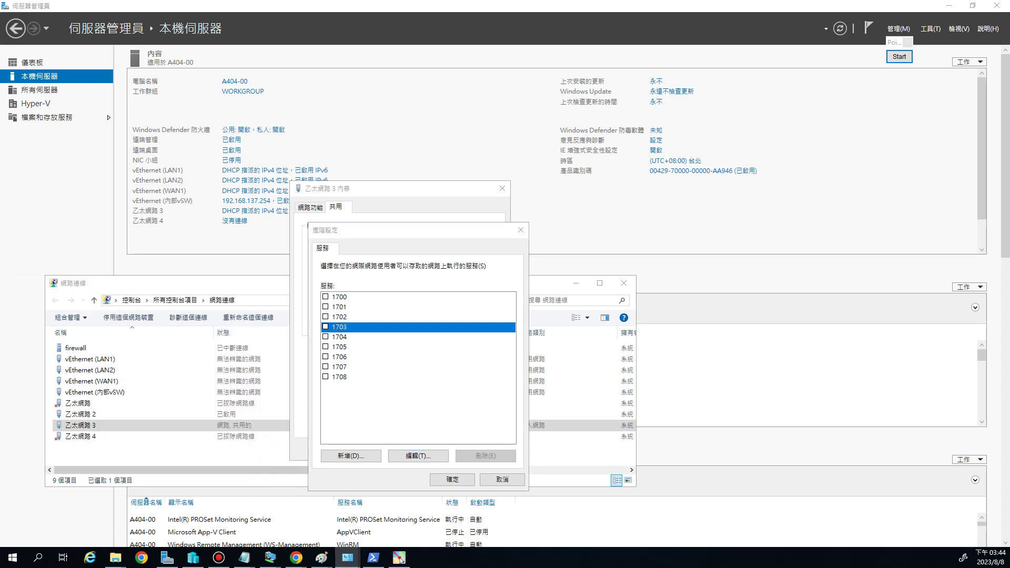
pyautogui.click(316, 470)
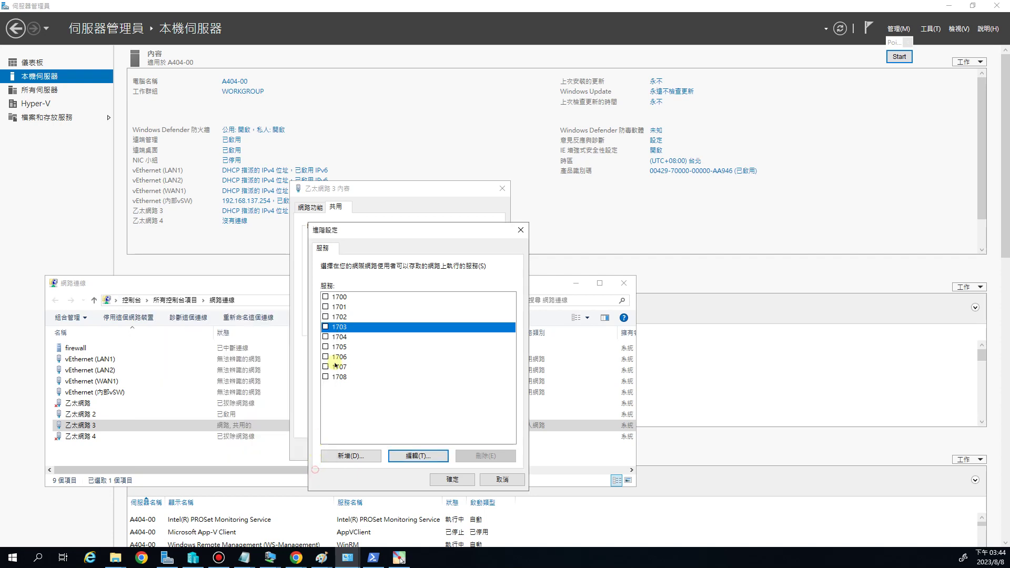
pyautogui.doubleClick(338, 337)
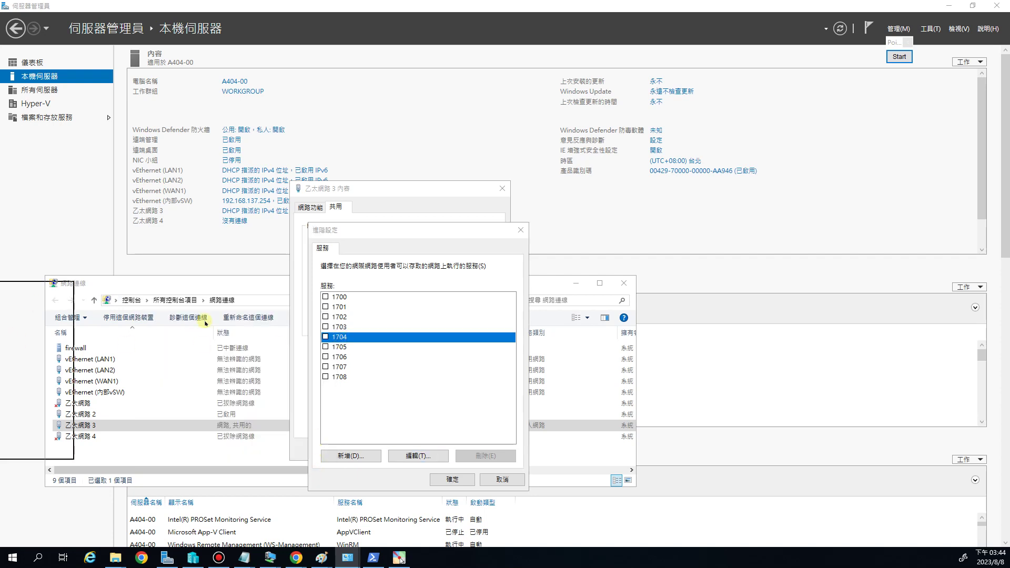
pyautogui.click(270, 473)
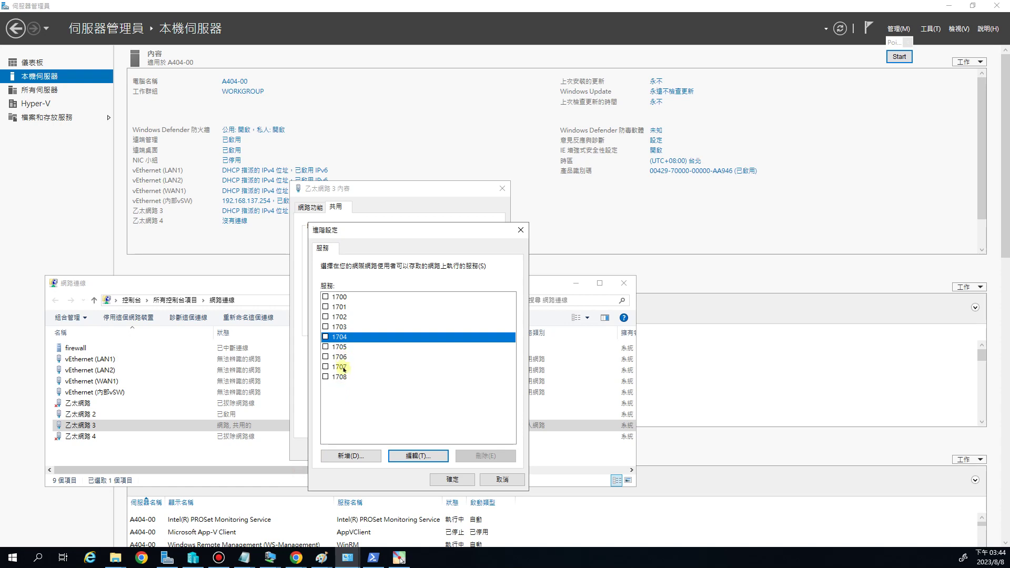
# Examine the service settings of 1708, 1707 and 1706 without changing them
pyautogui.doubleClick(341, 377)
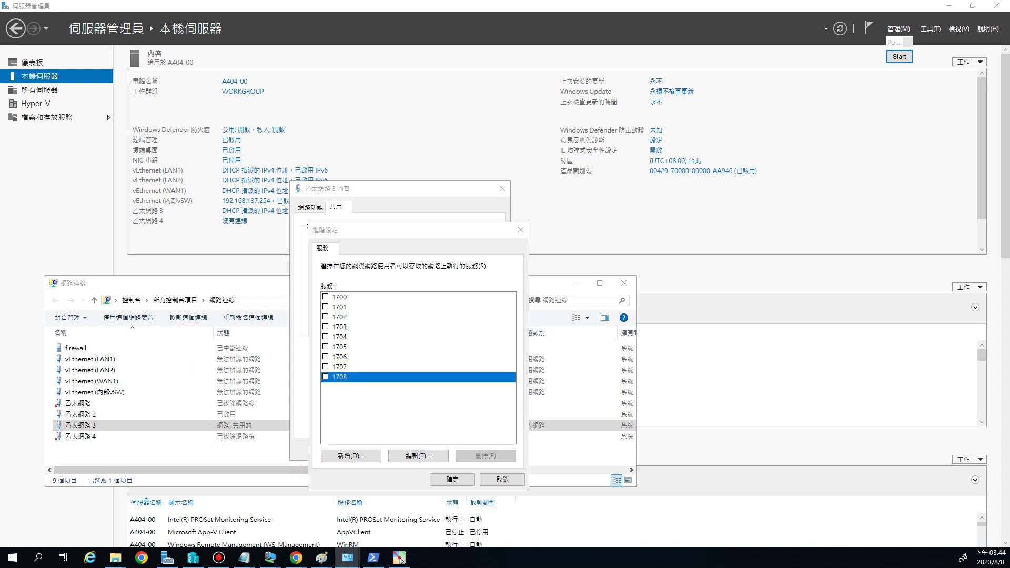
pyautogui.moveTo(199, 331)
pyautogui.mouseDown()
pyautogui.moveTo(214, 304)
pyautogui.moveTo(227, 306)
pyautogui.mouseUp()
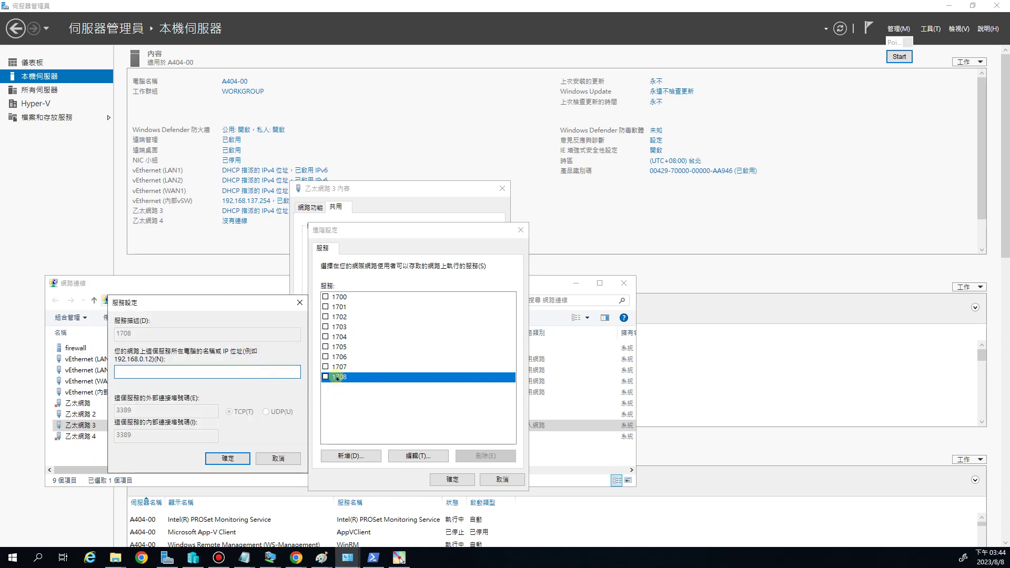
pyautogui.press('Escape')
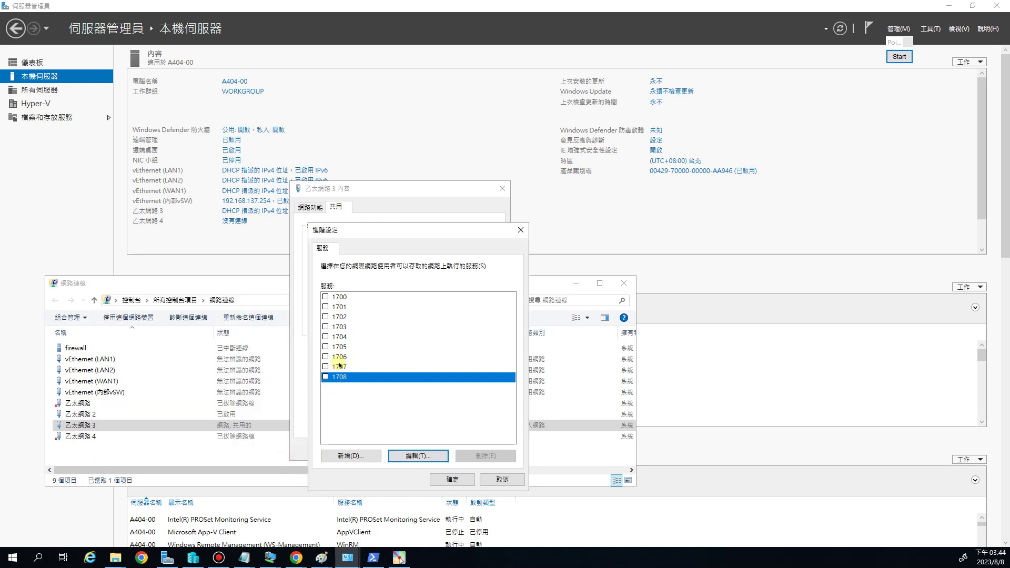
pyautogui.doubleClick(347, 367)
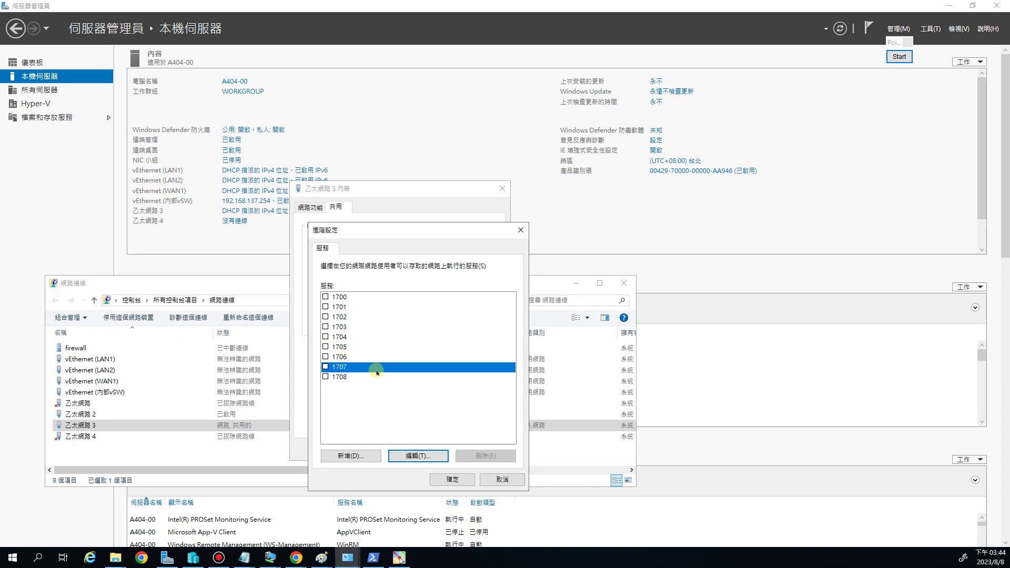
pyautogui.click(341, 357)
pyautogui.moveTo(1, 413); pyautogui.dragTo(139, 413)
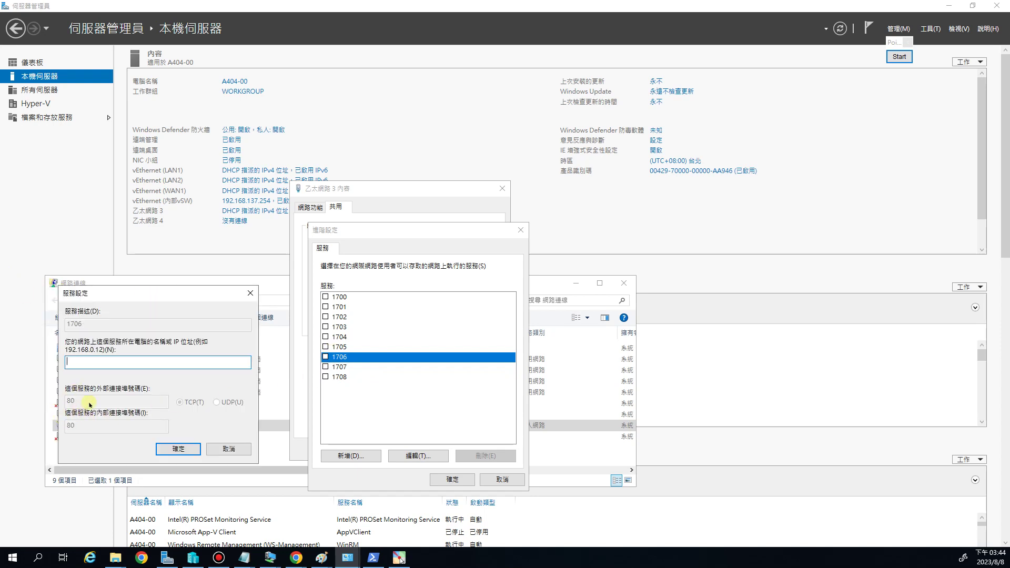
pyautogui.click(234, 449)
# Examine the ports of service 1708 and enable the service, cancelling out of its settings dialog
pyautogui.click(339, 377)
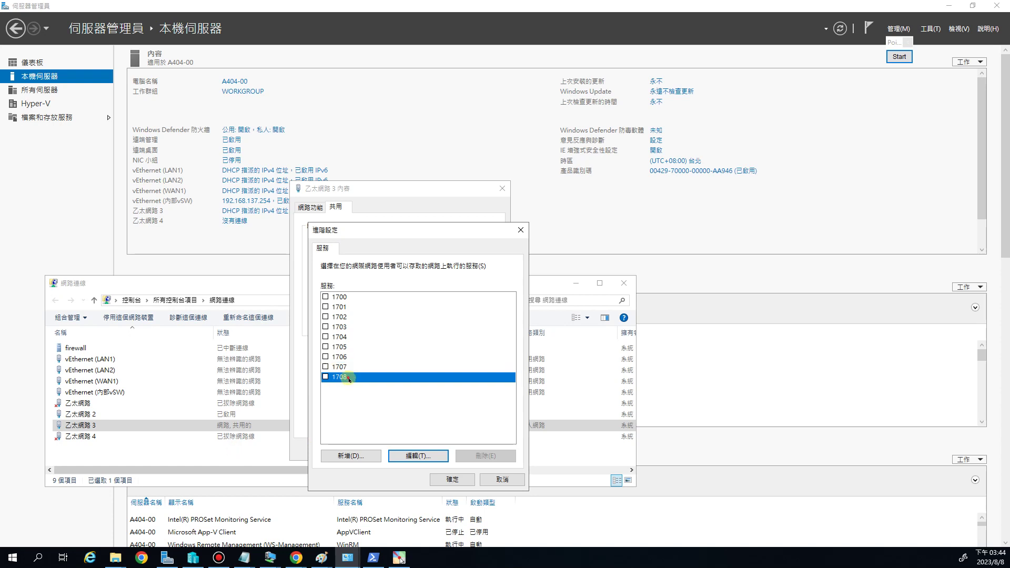
pyautogui.doubleClick(340, 377)
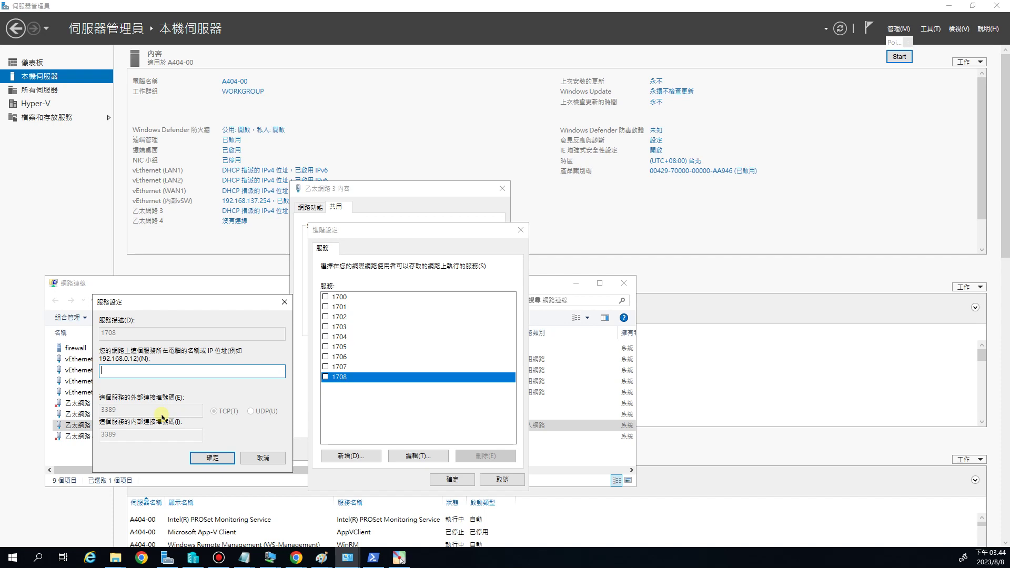
pyautogui.click(264, 458)
pyautogui.click(326, 377)
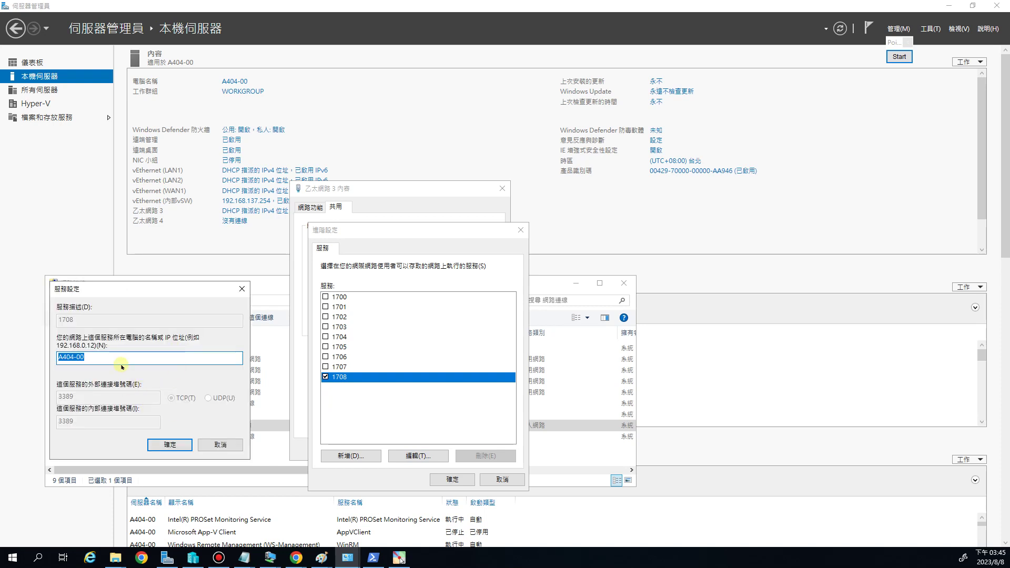
pyautogui.click(220, 445)
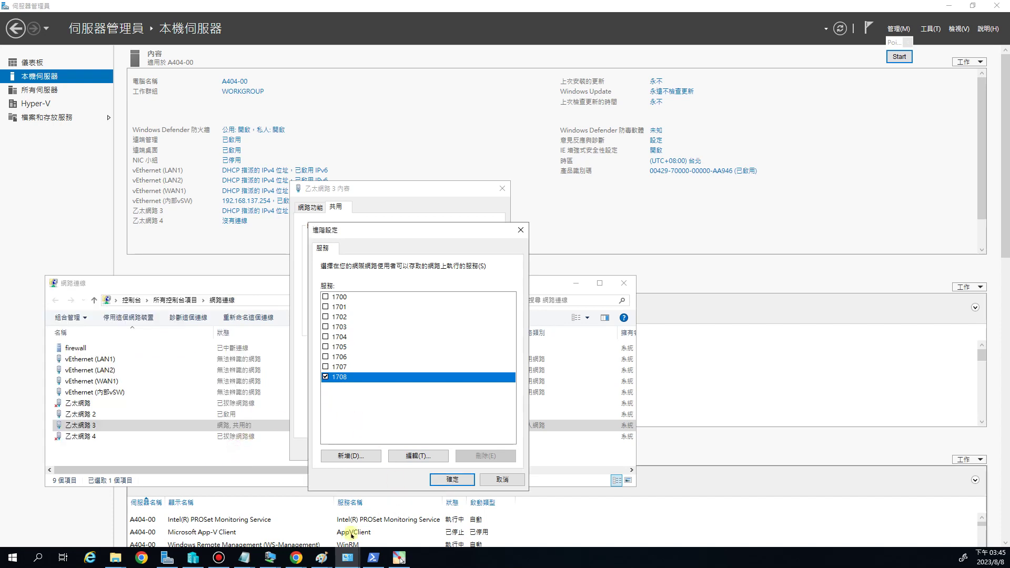
# Switch to the vSW-1 network diagram in Paint and start annotating the screen with a red pen
pyautogui.moveTo(322, 556)
pyautogui.click(304, 522)
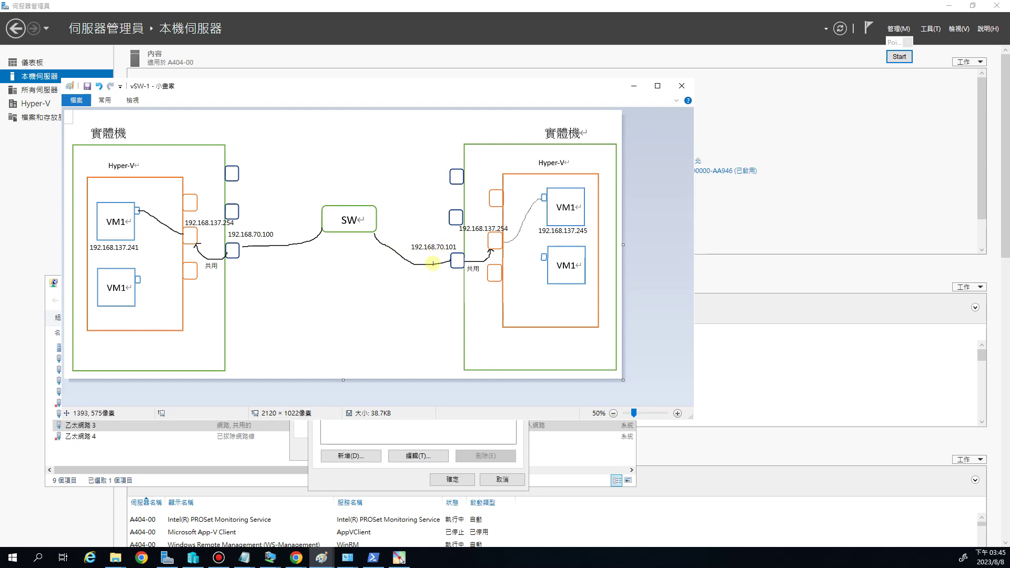
pyautogui.click(900, 56)
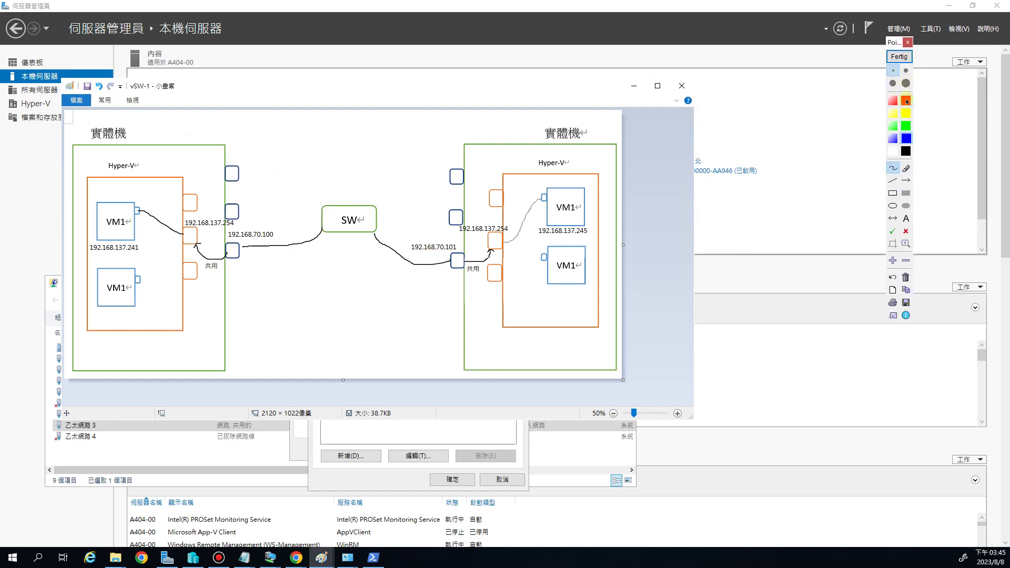
pyautogui.click(907, 101)
# Draw a red computer below the SW switch, connect it with a line, and label it 70.102
pyautogui.click(346, 236)
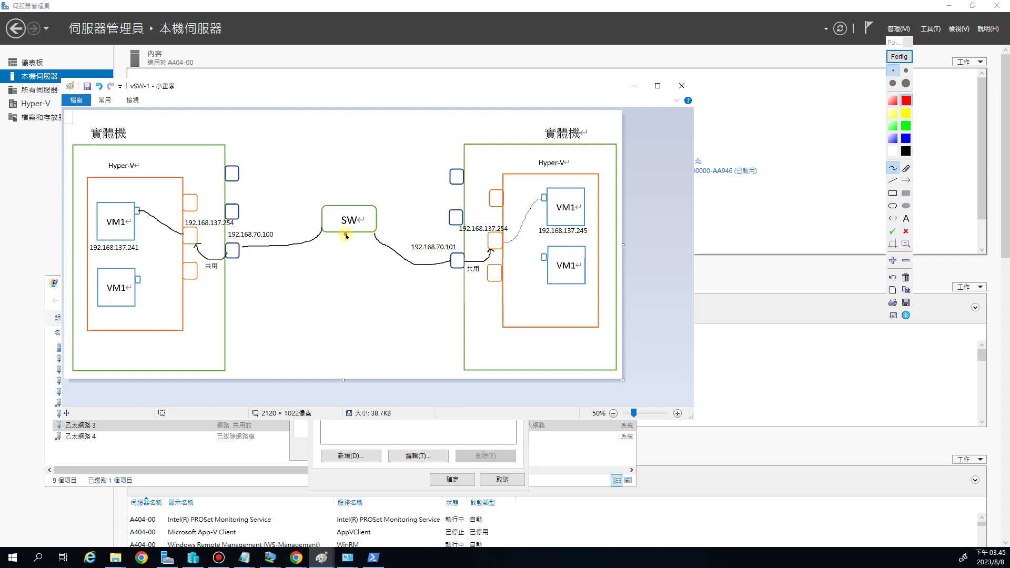
pyautogui.moveTo(346, 236)
pyautogui.mouseDown()
pyautogui.moveTo(347, 288)
pyautogui.moveTo(324, 292)
pyautogui.moveTo(322, 308)
pyautogui.moveTo(366, 311)
pyautogui.moveTo(331, 306)
pyautogui.moveTo(349, 326)
pyautogui.moveTo(355, 310)
pyautogui.moveTo(384, 328)
pyautogui.mouseUp()
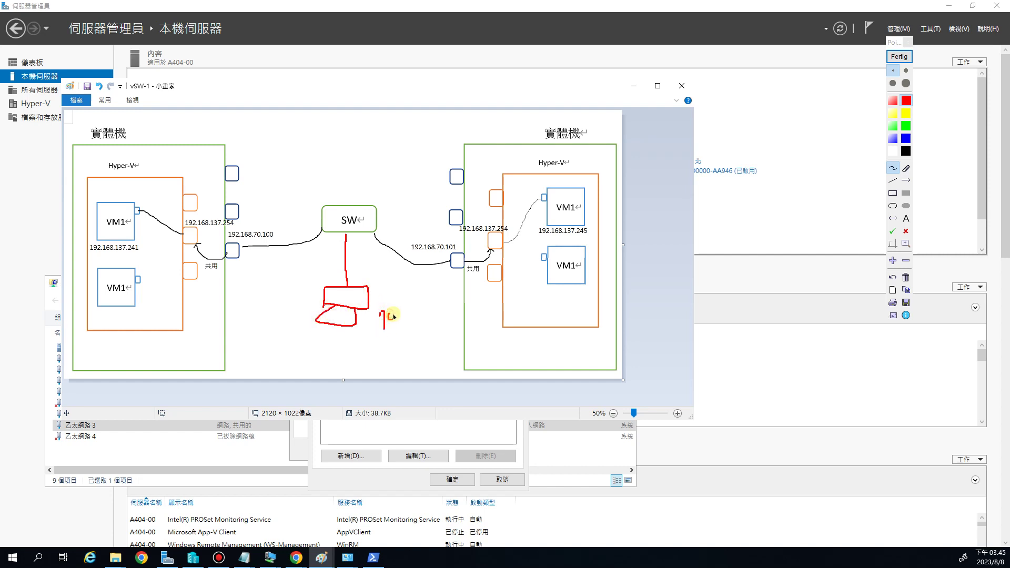
pyautogui.click(398, 319)
pyautogui.moveTo(418, 316); pyautogui.dragTo(447, 326)
# Circle the 實體機 heading above the left-hand host in red and write 3389 beside it
pyautogui.click(116, 210)
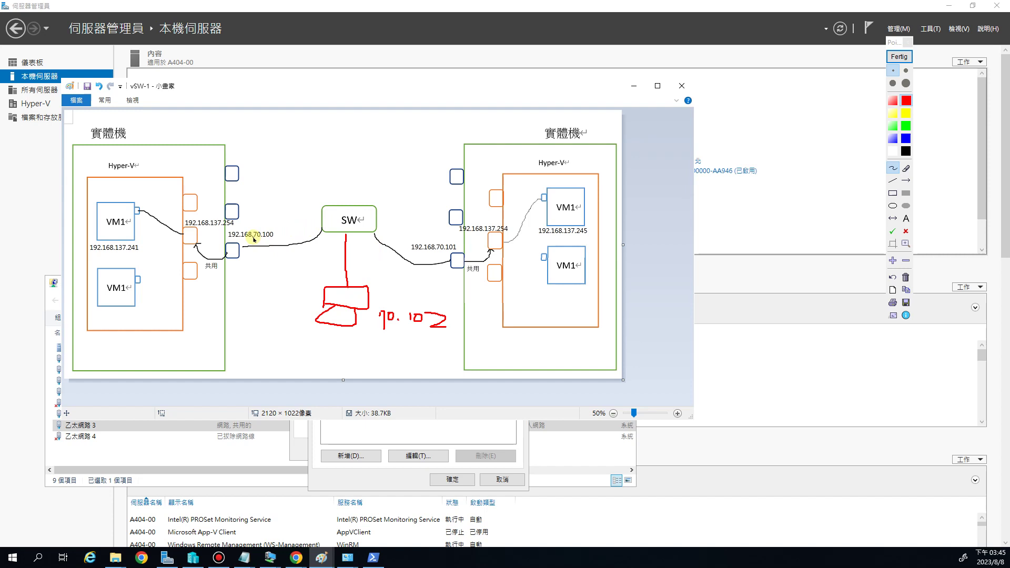
pyautogui.moveTo(106, 144)
pyautogui.mouseDown()
pyautogui.moveTo(85, 136)
pyautogui.moveTo(134, 124)
pyautogui.moveTo(94, 148)
pyautogui.mouseUp()
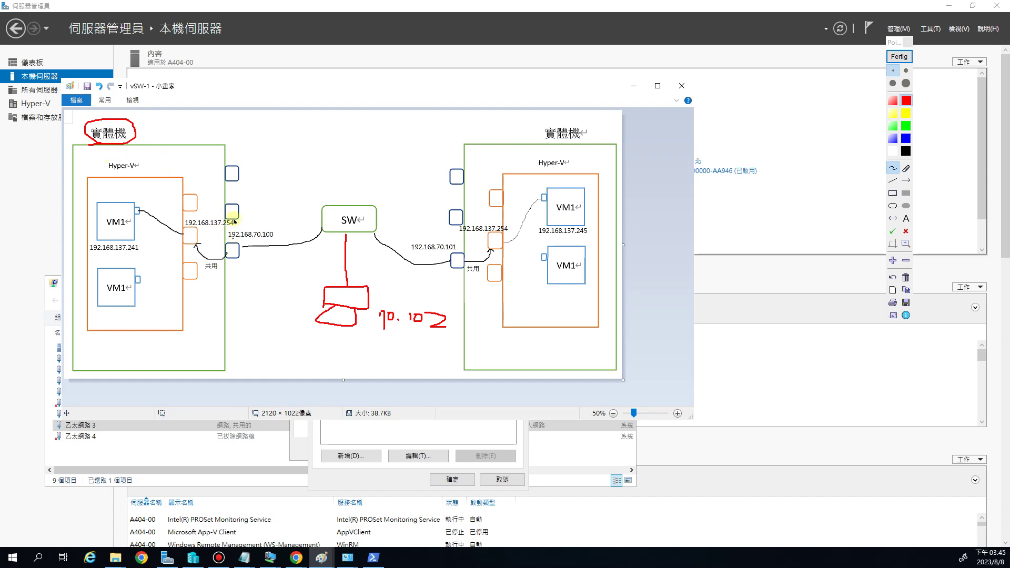
pyautogui.moveTo(162, 134)
pyautogui.mouseDown()
pyautogui.moveTo(167, 149)
pyautogui.moveTo(181, 148)
pyautogui.mouseUp()
pyautogui.moveTo(212, 141); pyautogui.dragTo(213, 149)
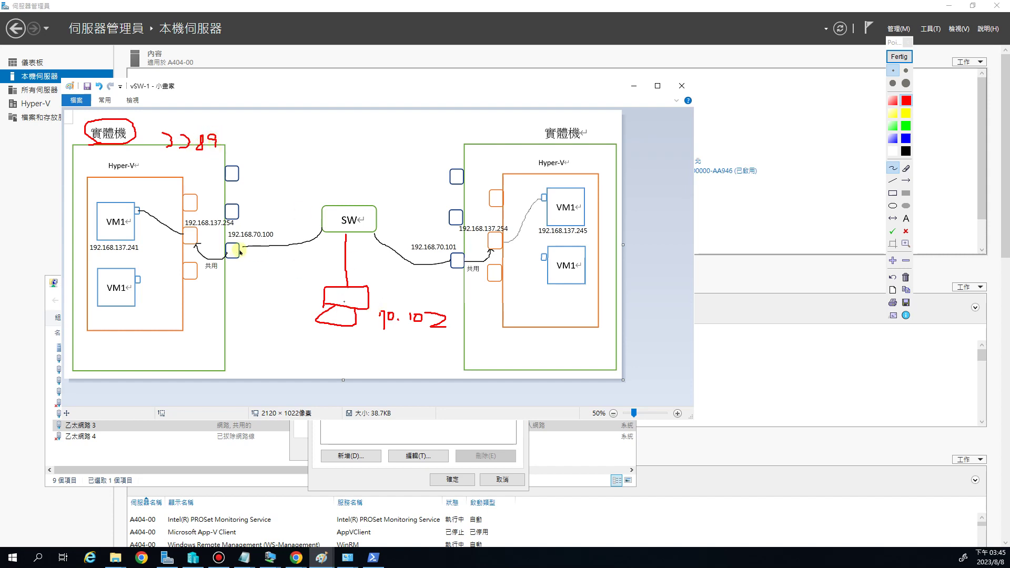